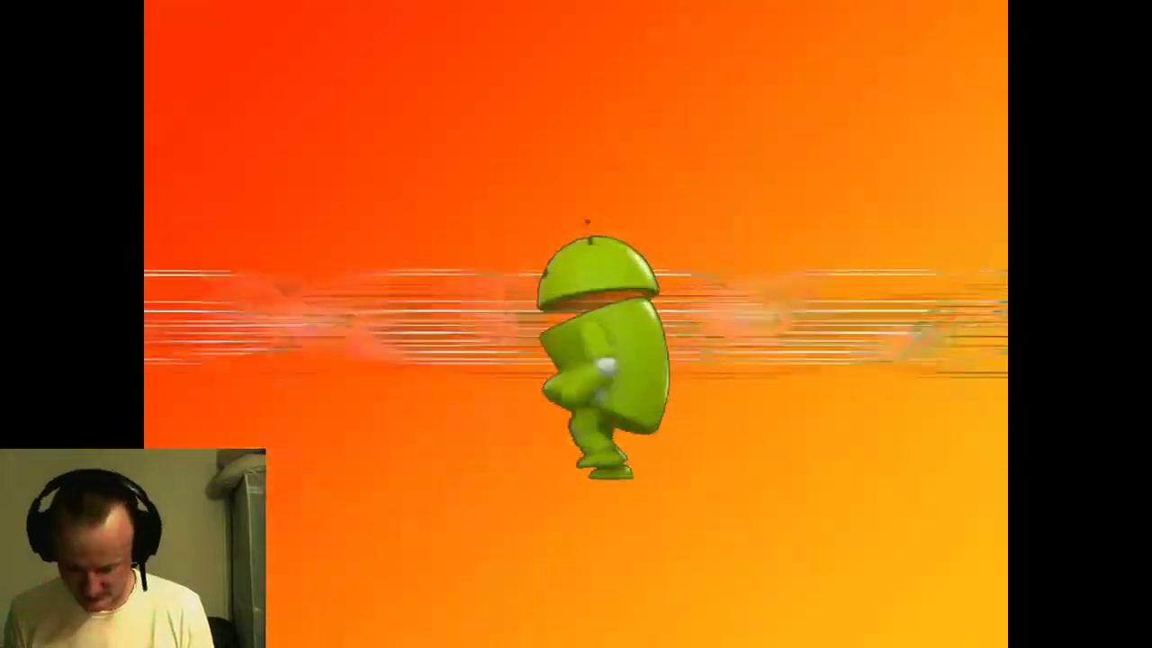
# Step: Exit the full-screen Hyperspin intro video, return to its Play Store page and minimize the browser
pyautogui.moveTo(1116, 336)
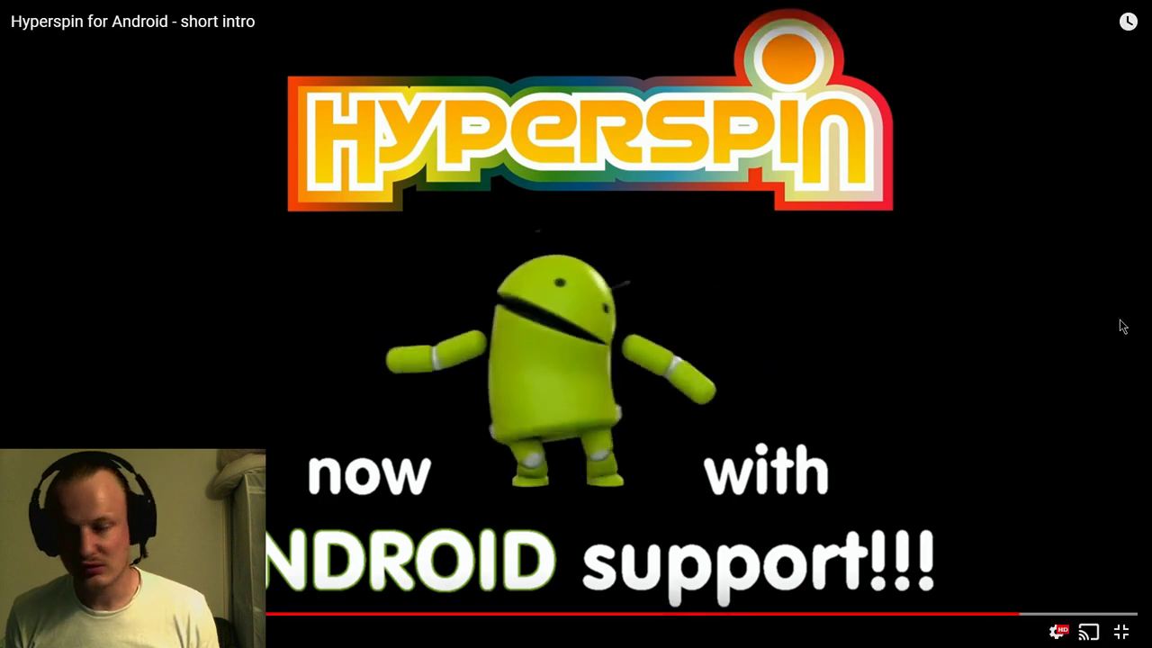
pyautogui.press('Escape')
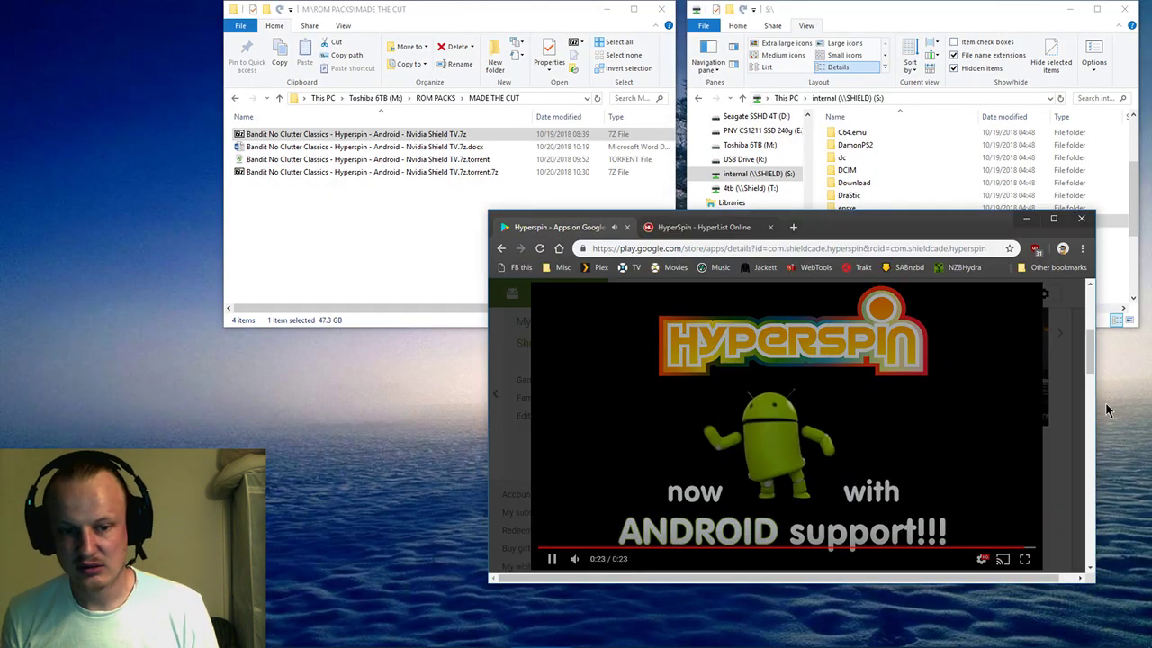
pyautogui.press('Escape')
pyautogui.scroll(2, 979, 427)
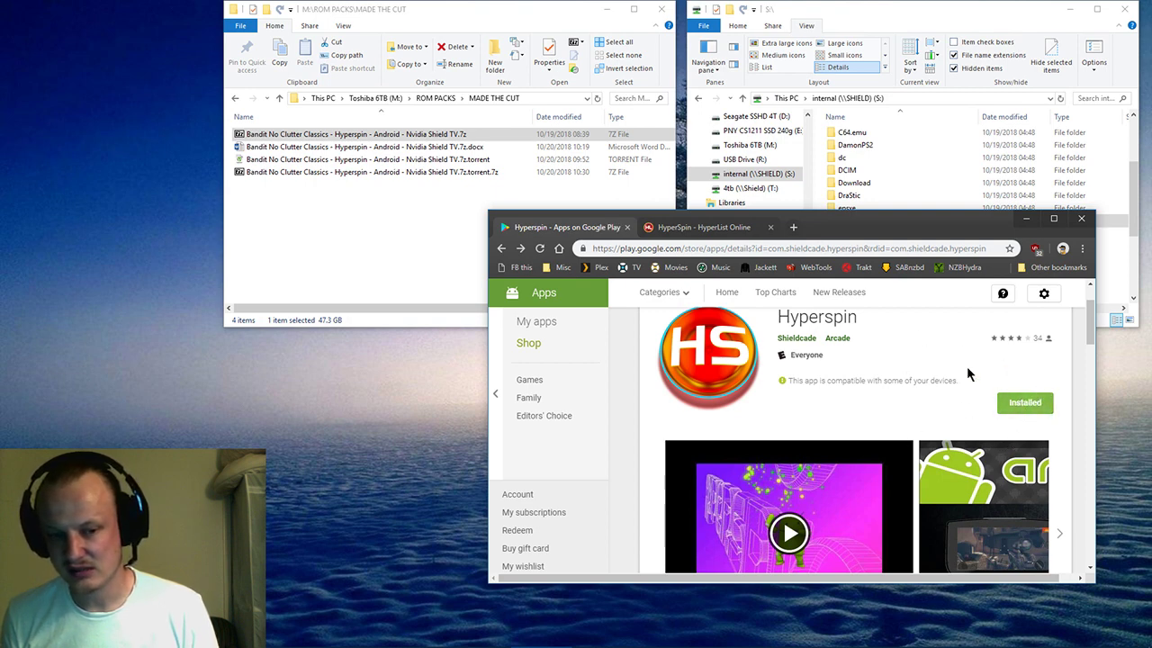
pyautogui.click(1026, 219)
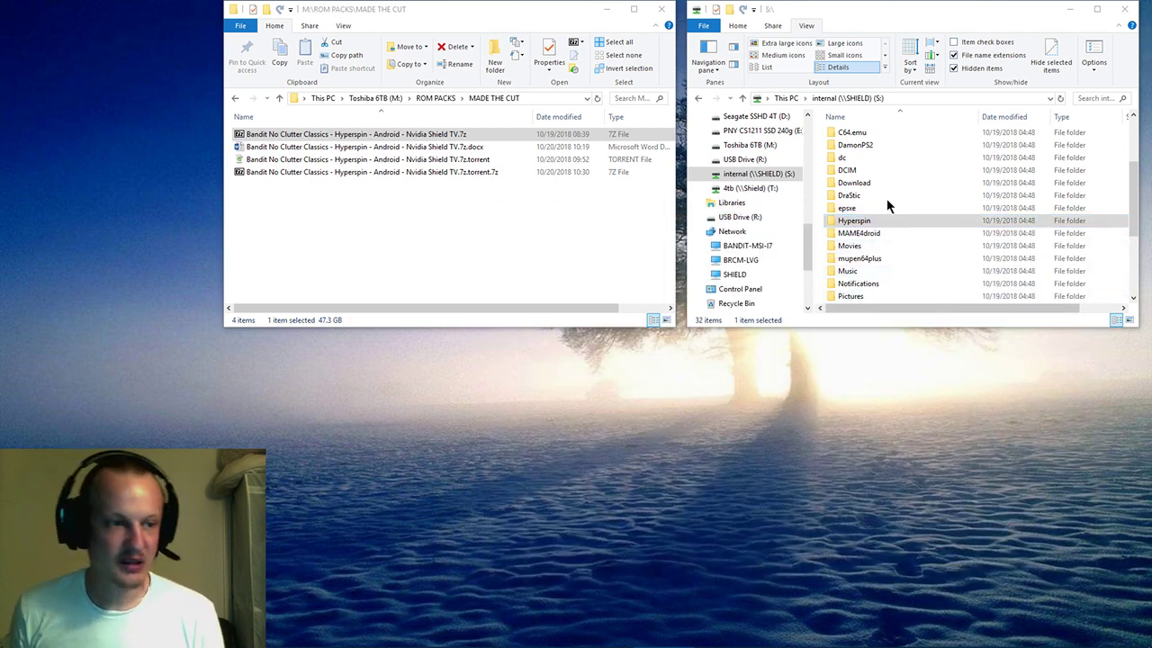
# Step: Open the archive "Bandit No Clutter Classics - Hyperspin - Android - Nvidia Shield TV.7z", select its Hyperspin folder and move the archive window below the folder windows
pyautogui.doubleClick(314, 136)
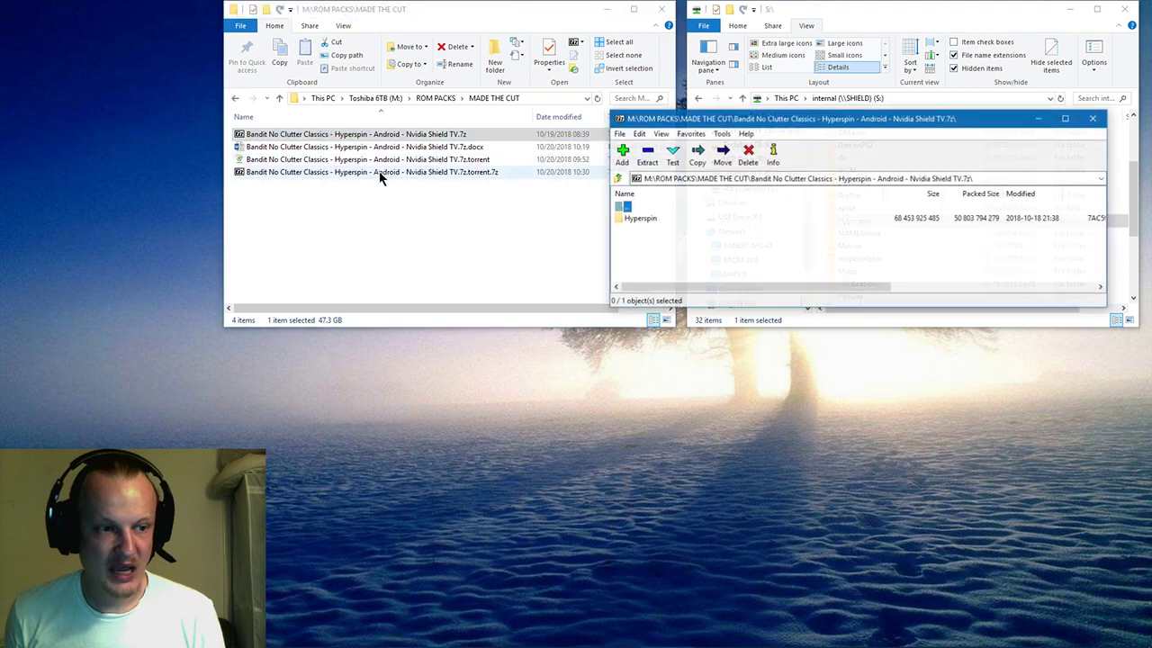
pyautogui.click(640, 218)
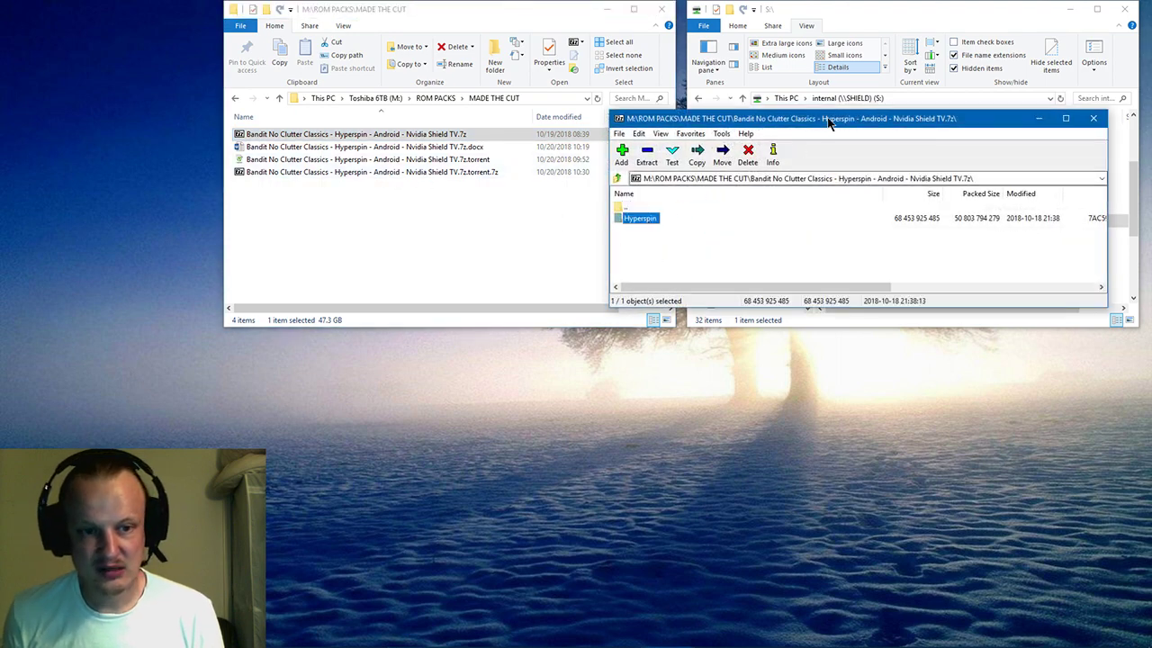
pyautogui.moveTo(826, 121); pyautogui.dragTo(495, 364)
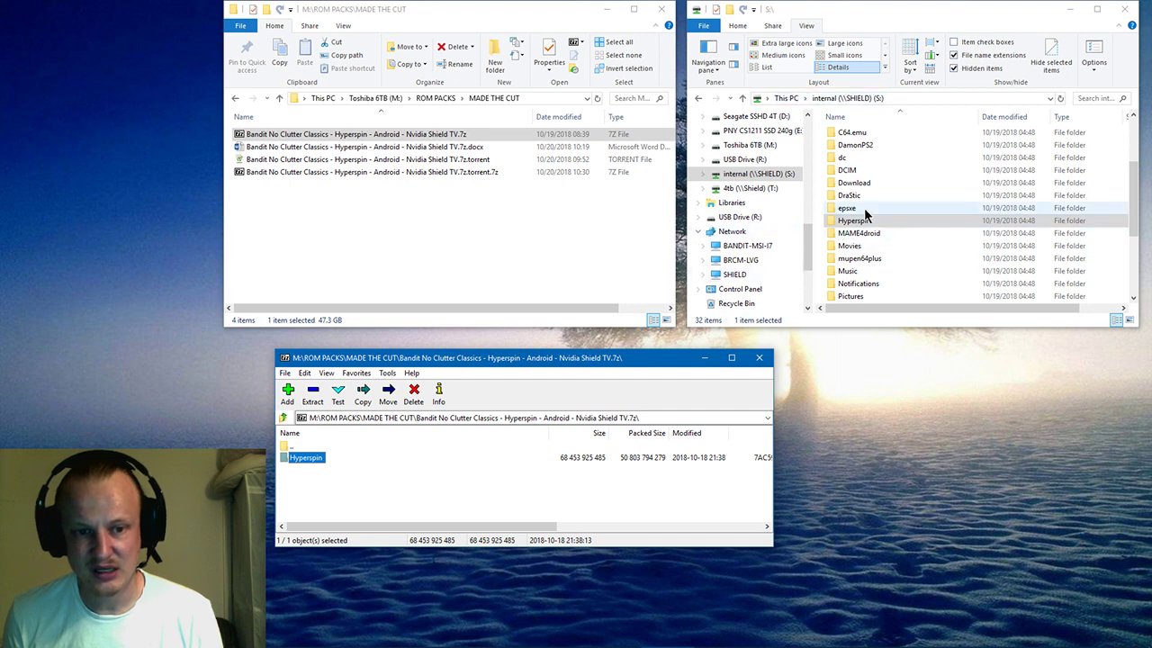
# Step: View the root of the 4tb (\\Shield) (T:) drive, return to This PC and bring up the Network locations
pyautogui.click(788, 99)
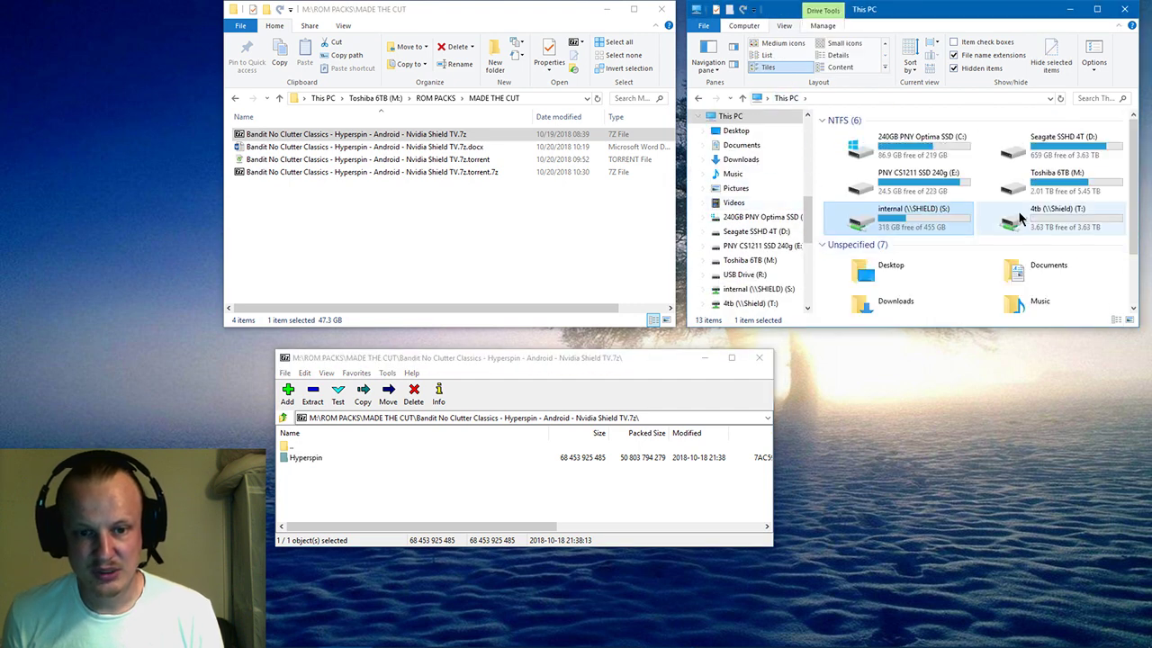
pyautogui.click(1073, 228)
pyautogui.doubleClick(1076, 229)
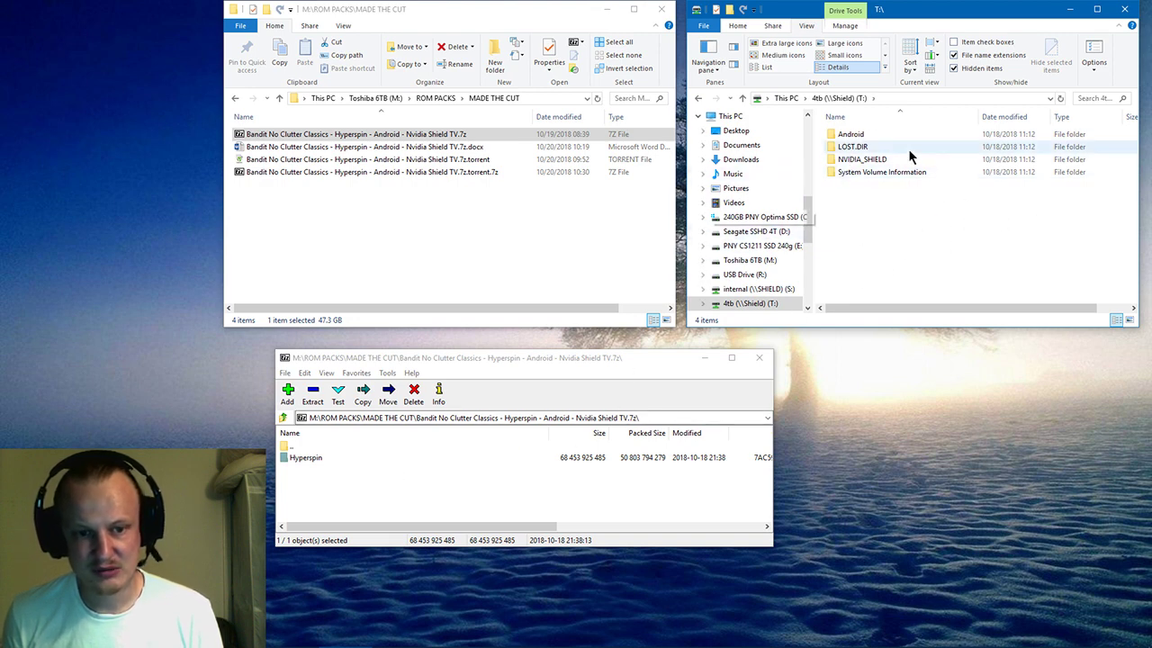
pyautogui.click(786, 99)
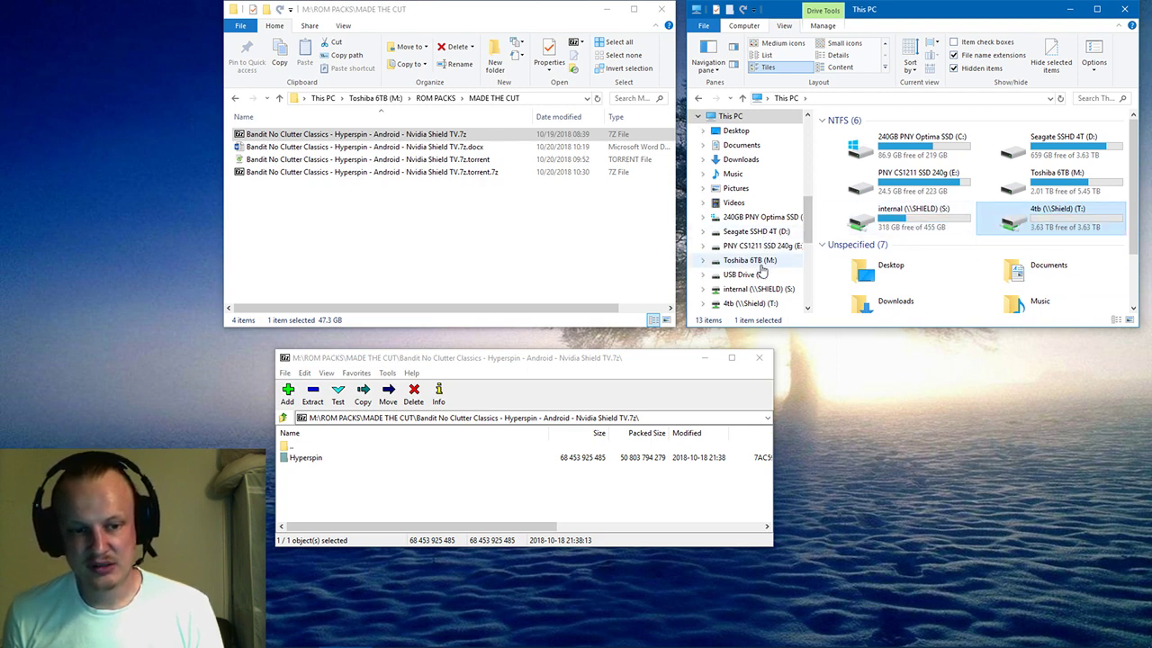
pyautogui.scroll(-2, 762, 268)
pyautogui.scroll(-1, 751, 263)
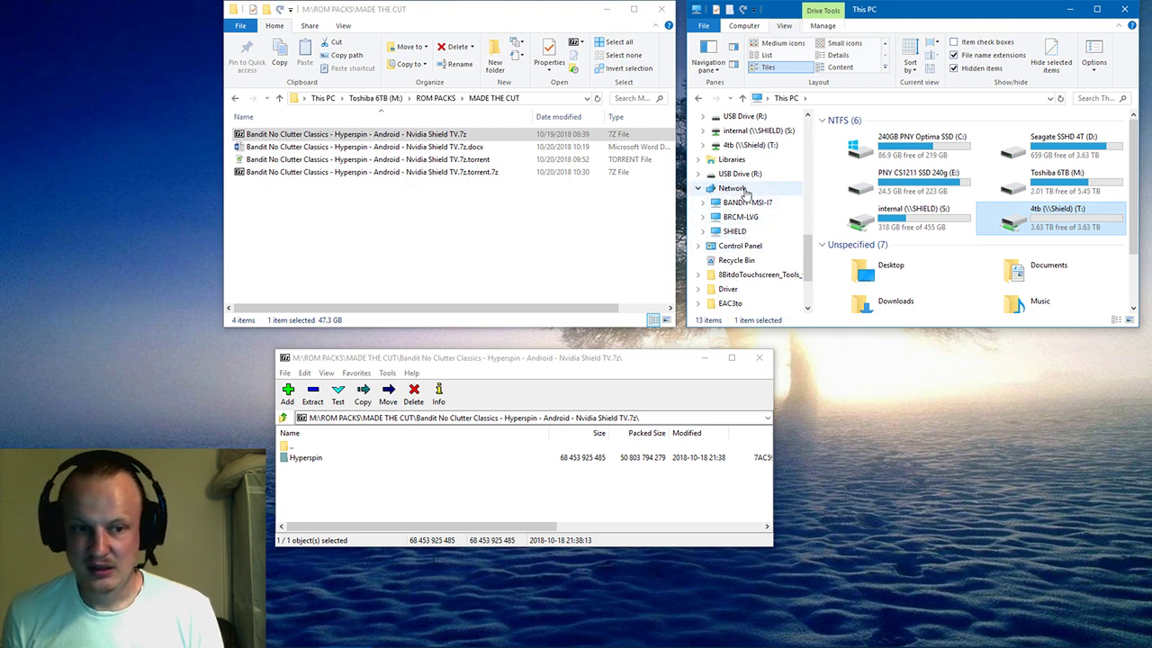
# Step: Review the SMB 1.0/CIFS File Sharing Support and SMB Direct options in Windows Features, accept them and close the settings windows
pyautogui.rightClick(16, 637)
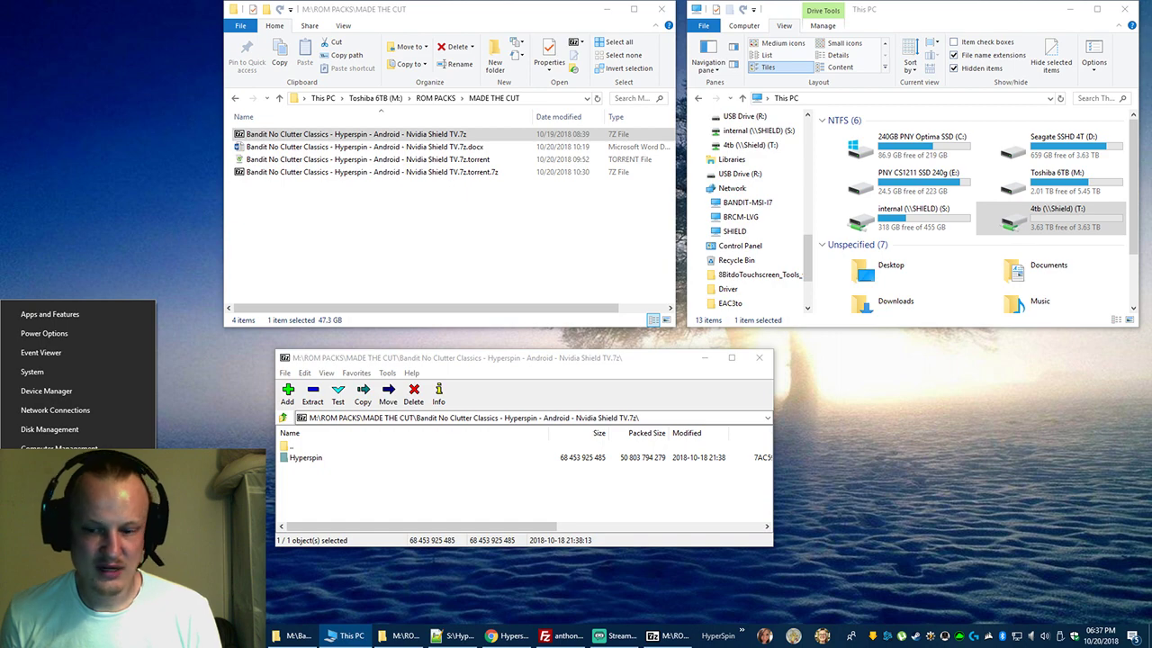
pyautogui.click(78, 320)
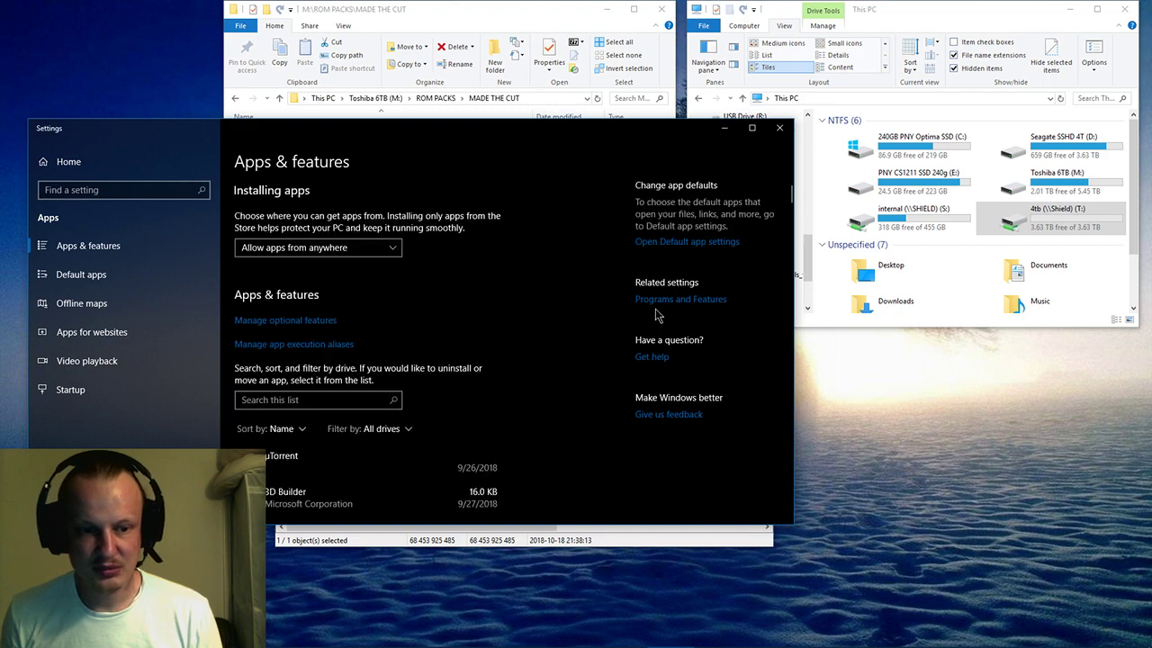
pyautogui.click(664, 300)
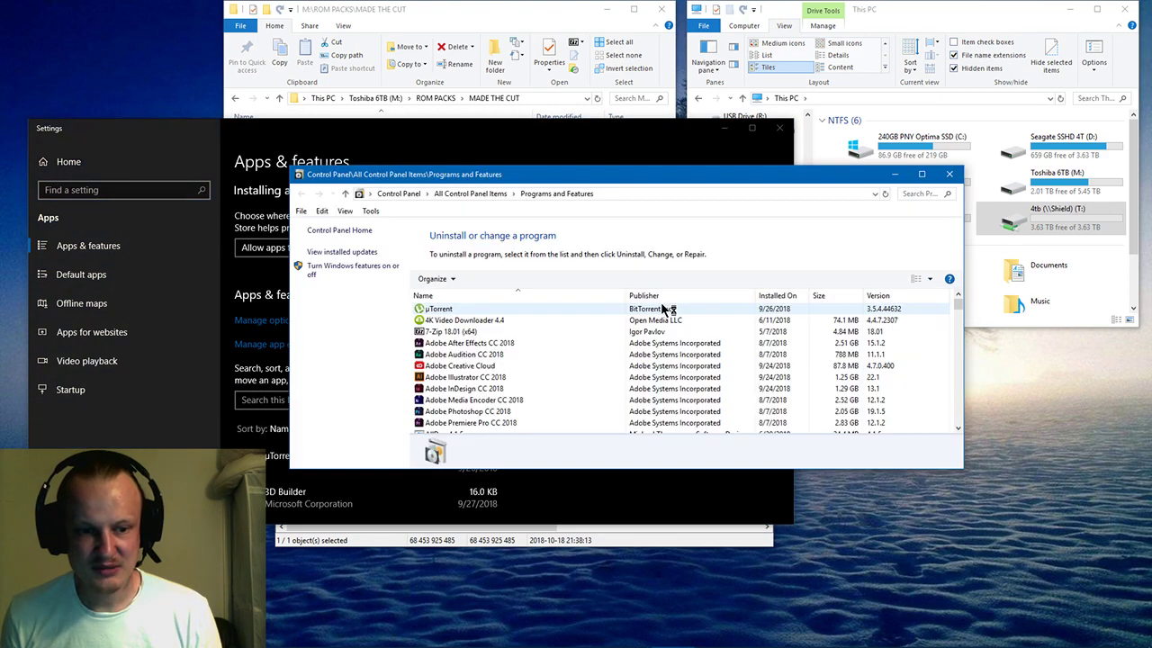
pyautogui.click(321, 271)
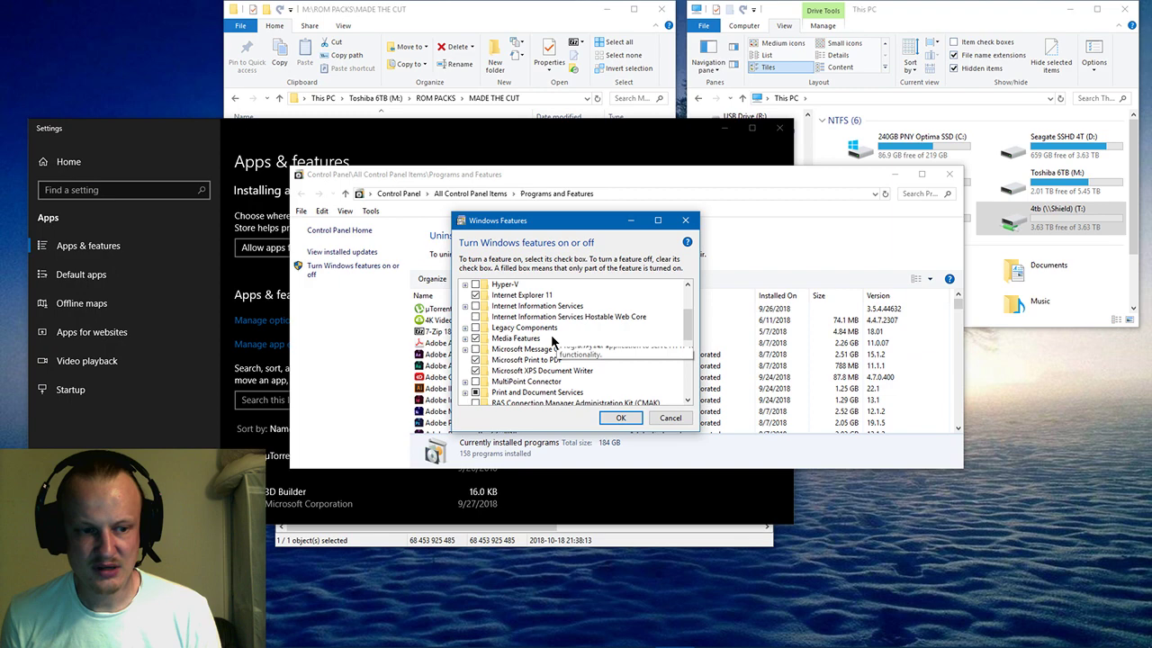
pyautogui.scroll(-5, 547, 341)
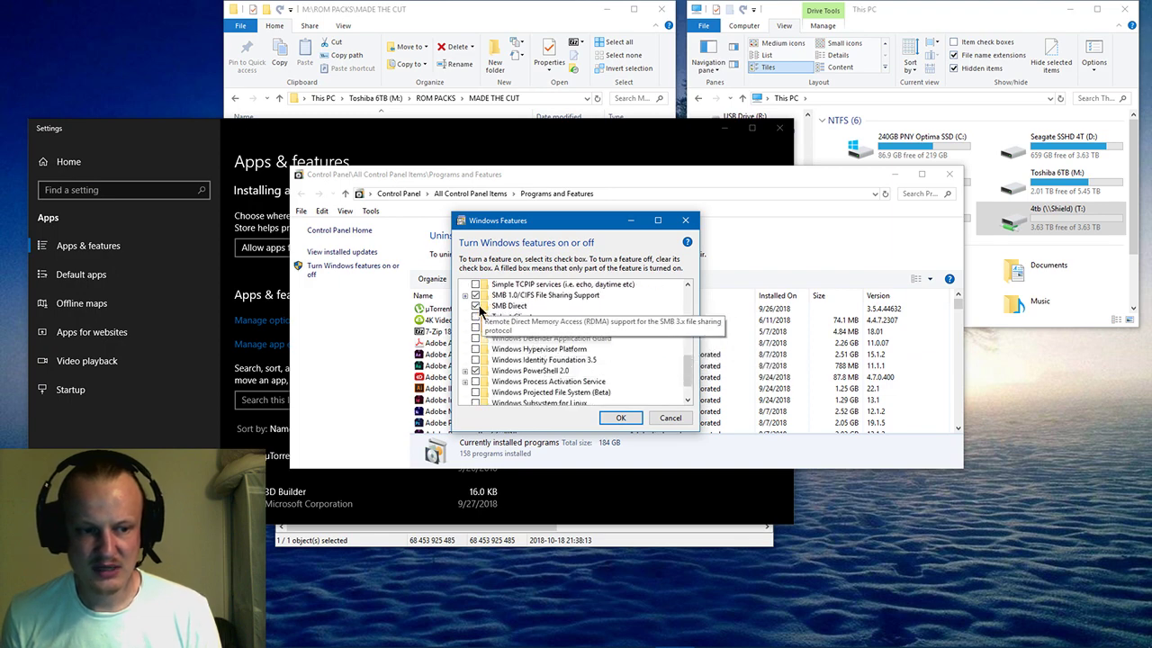
pyautogui.click(621, 419)
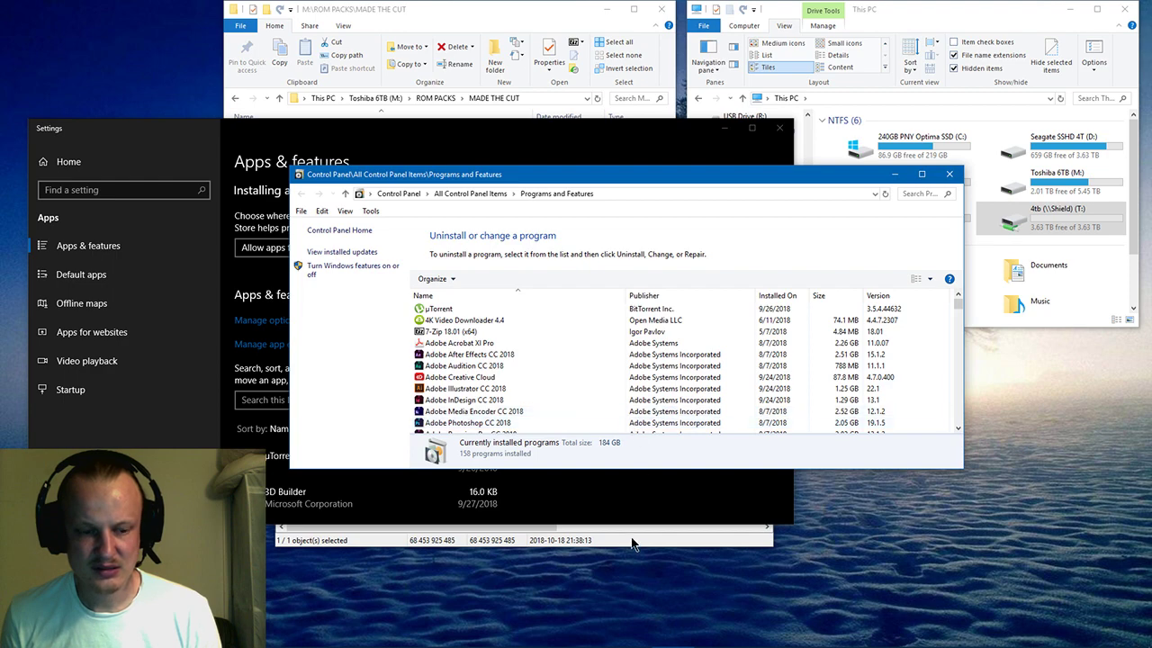
pyautogui.click(947, 175)
pyautogui.click(779, 128)
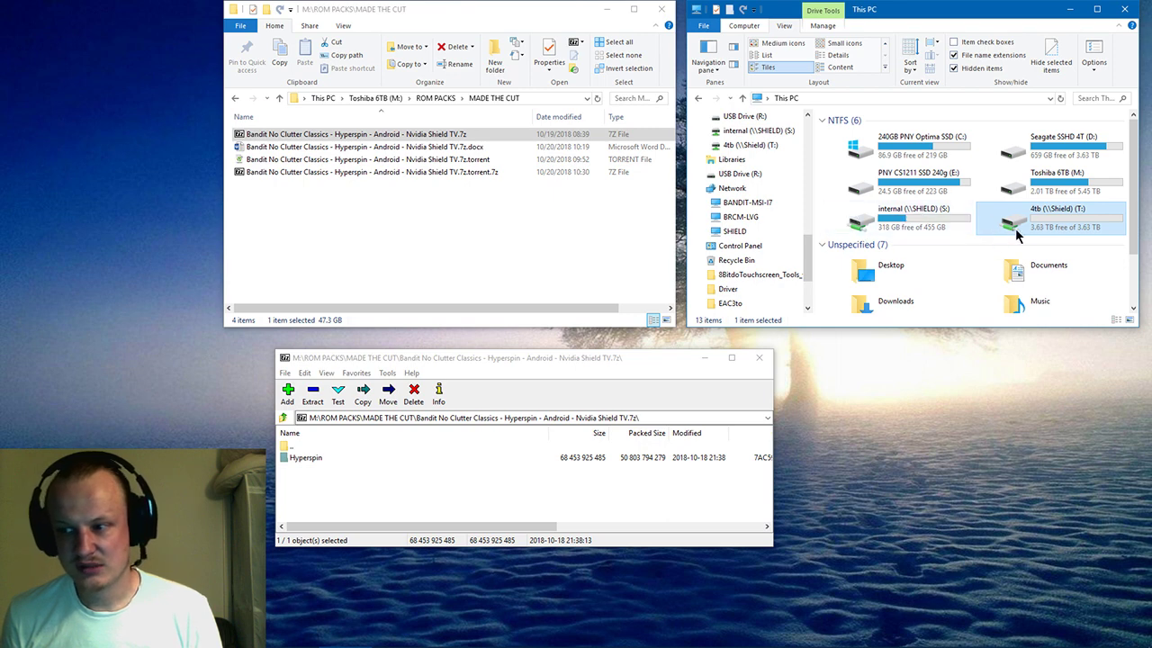
# Step: Browse the SHIELD network device to internal\Hyperspin\Emulators and select Play-release.apk among the emulator packages
pyautogui.click(732, 231)
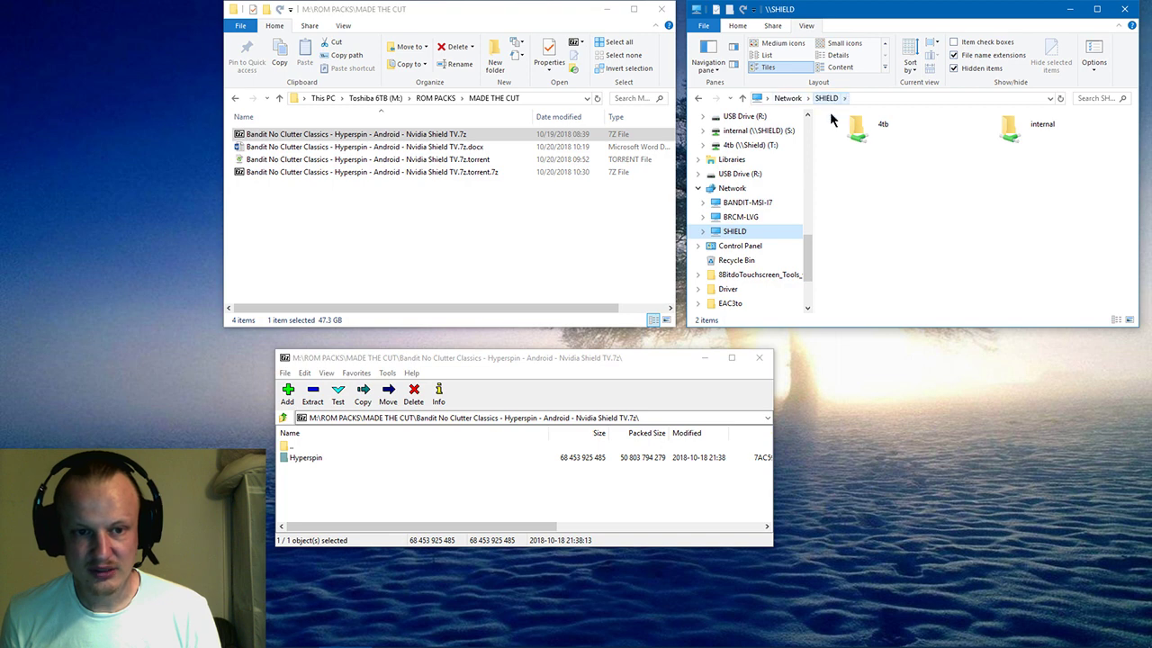
pyautogui.doubleClick(1014, 137)
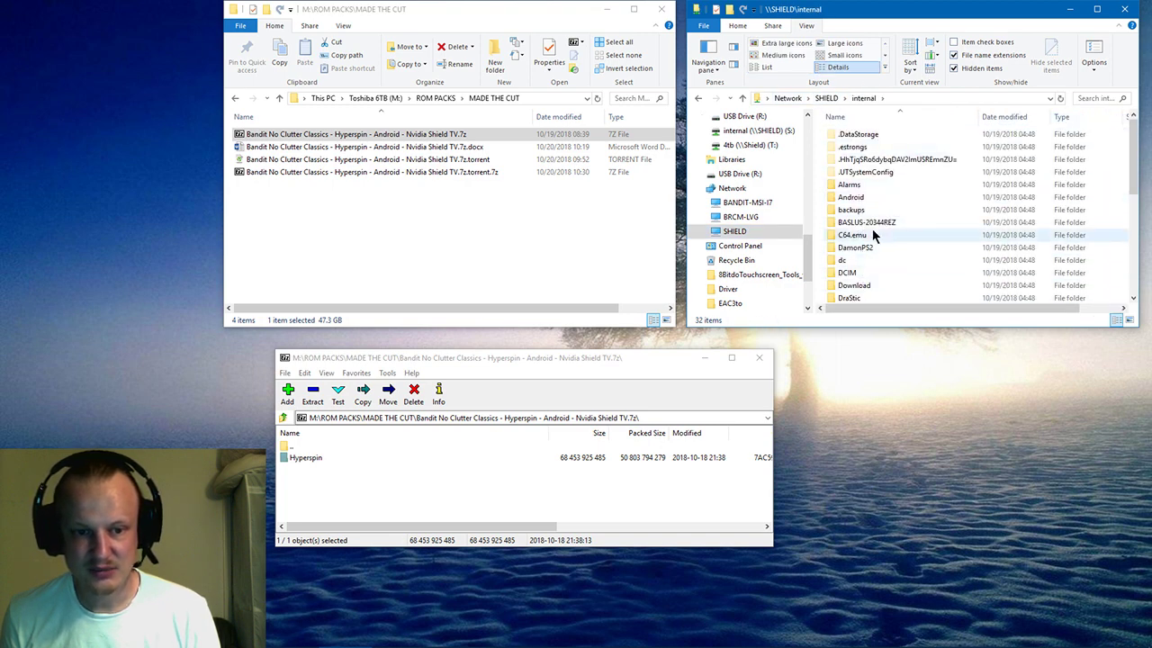
pyautogui.scroll(-2, 864, 234)
pyautogui.doubleClick(857, 236)
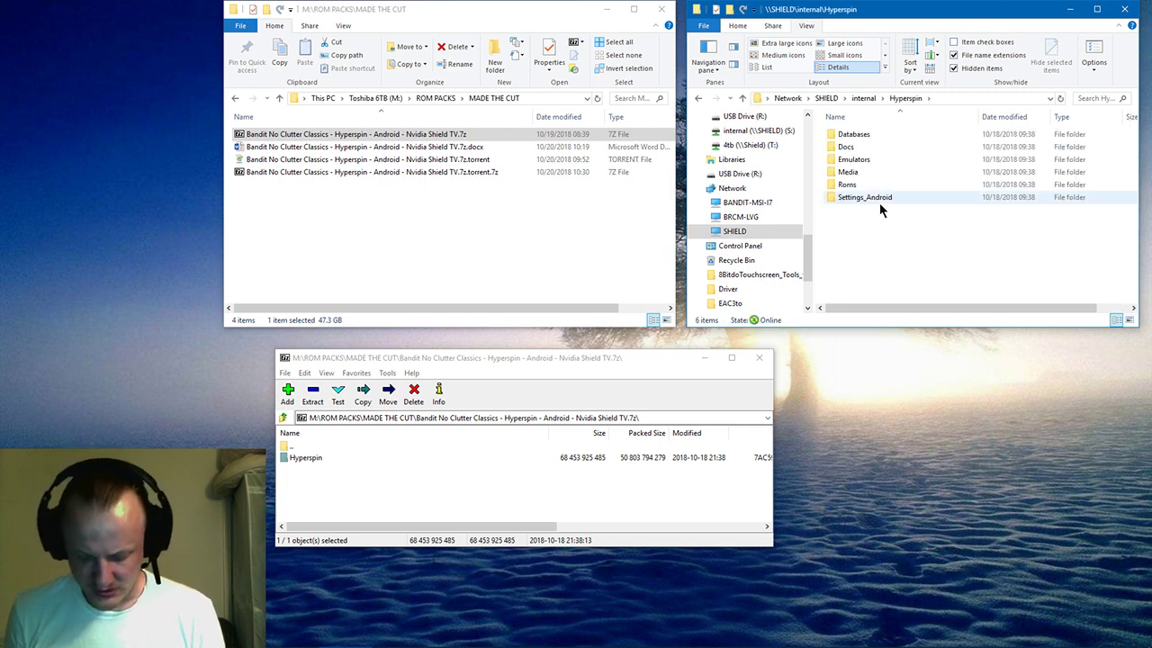
pyautogui.doubleClick(850, 160)
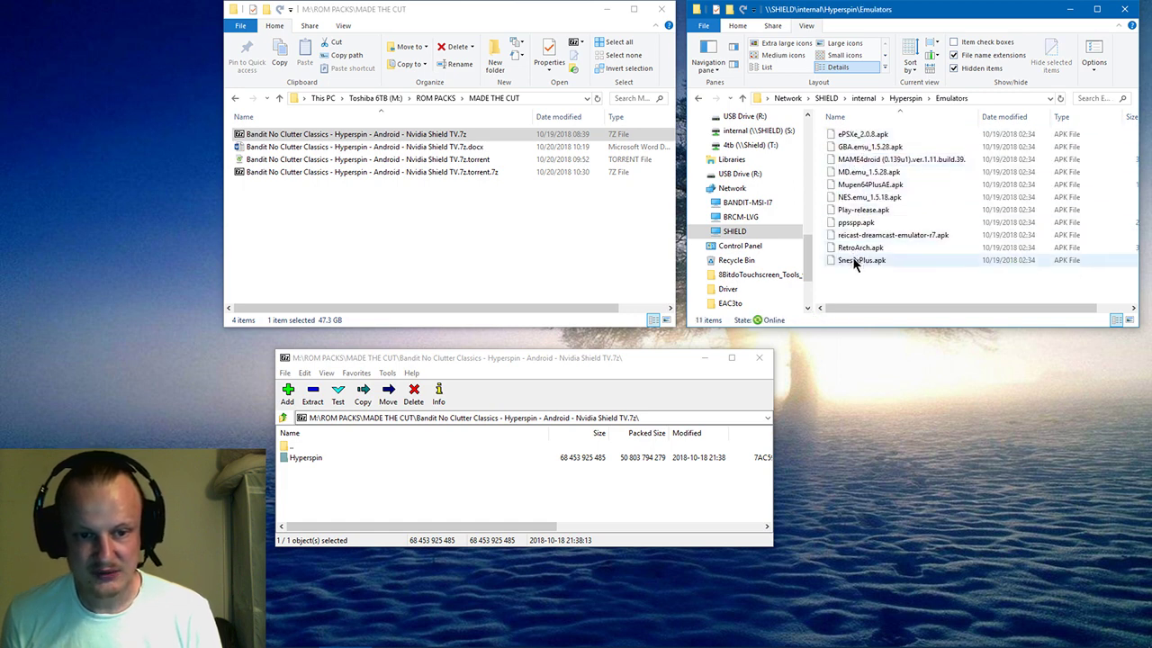
pyautogui.click(870, 211)
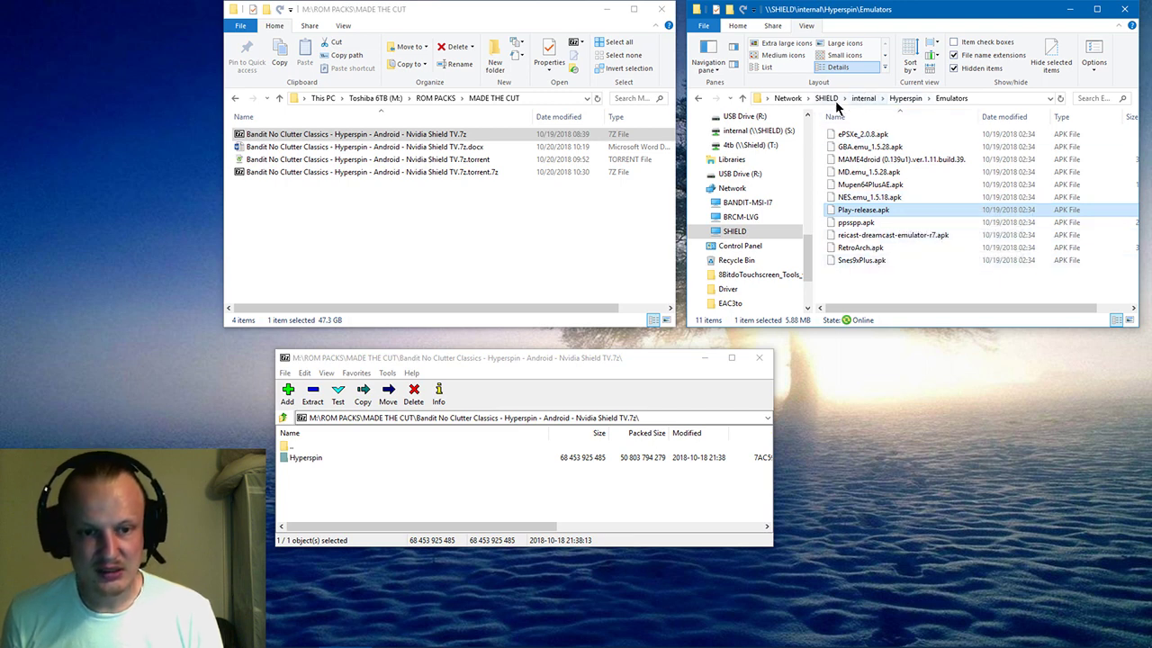
# Step: Return to the Shield's internal storage and examine the dc folder and its data subfolder, ending in dc
pyautogui.click(862, 98)
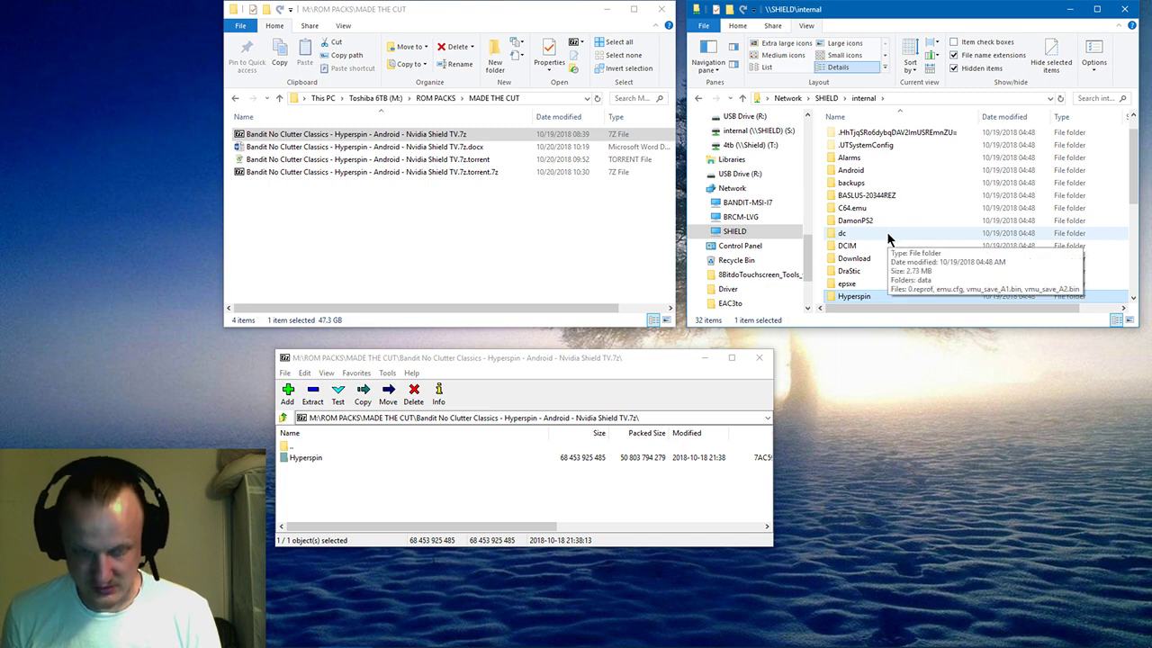
pyautogui.doubleClick(853, 233)
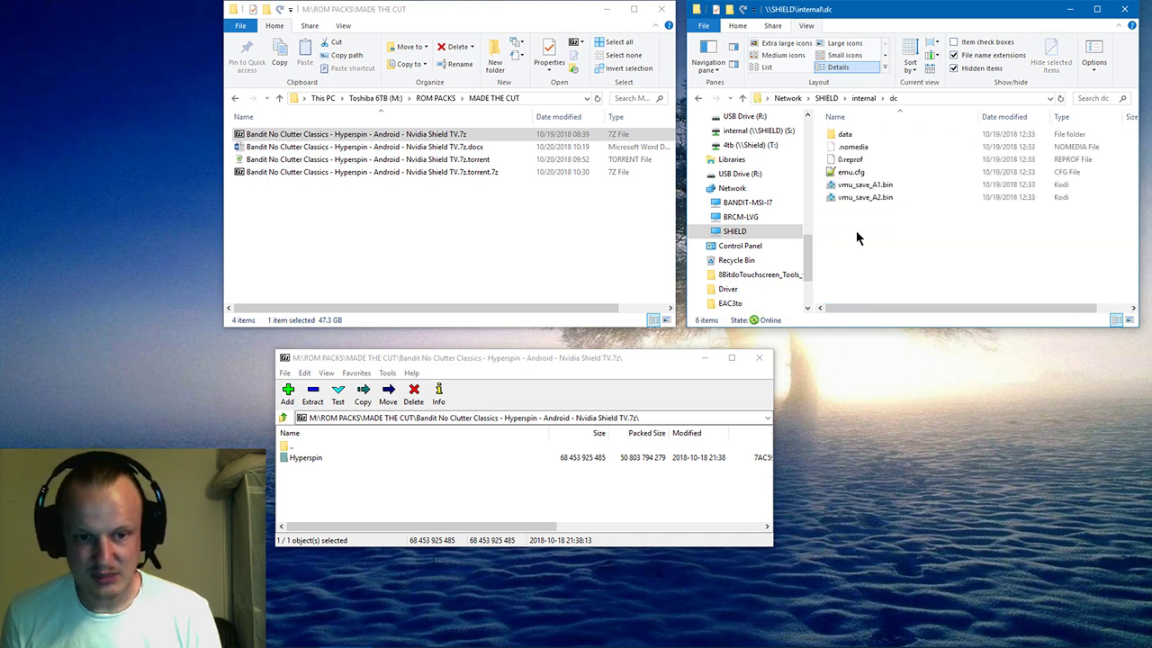
pyautogui.doubleClick(846, 134)
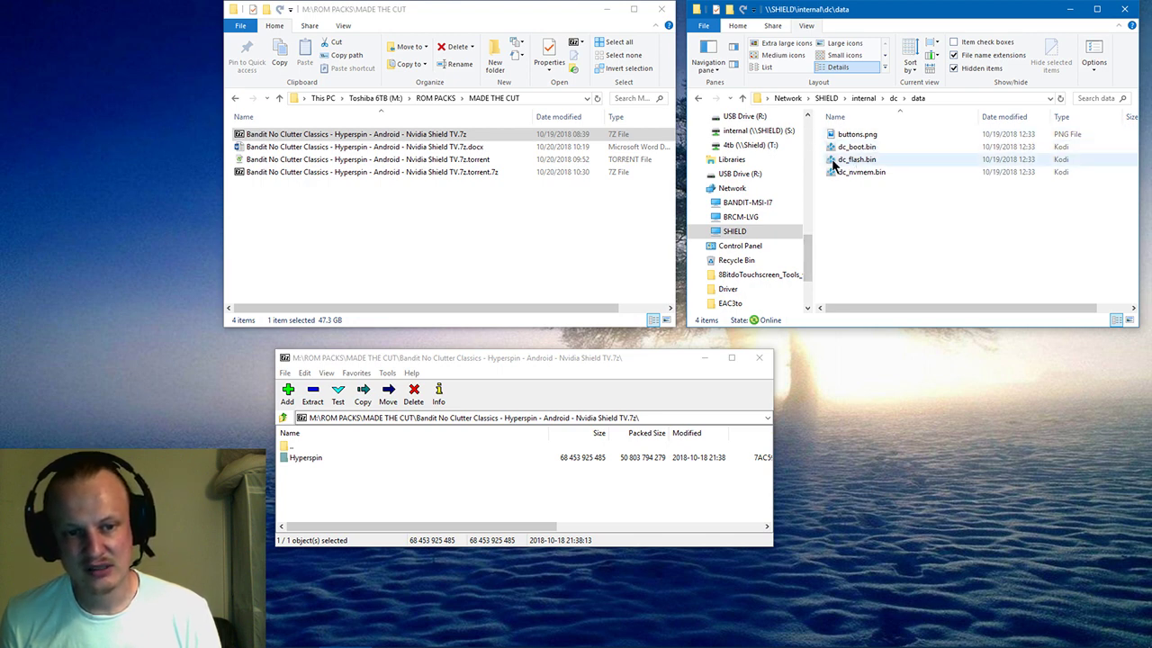
pyautogui.click(892, 99)
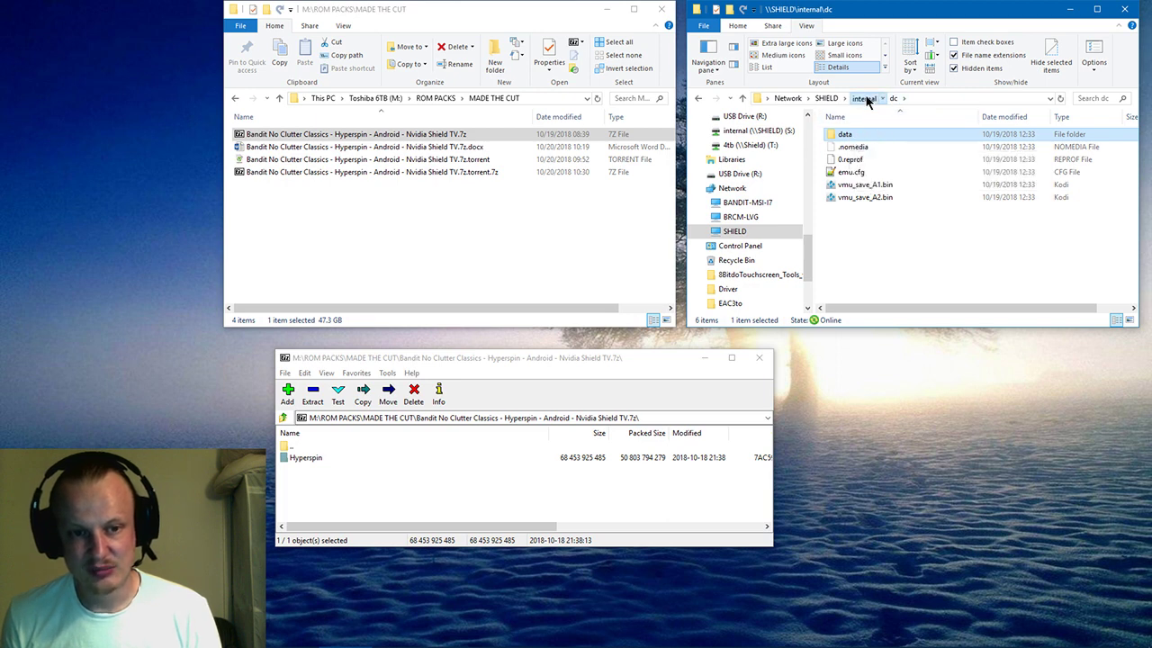
pyautogui.click(863, 97)
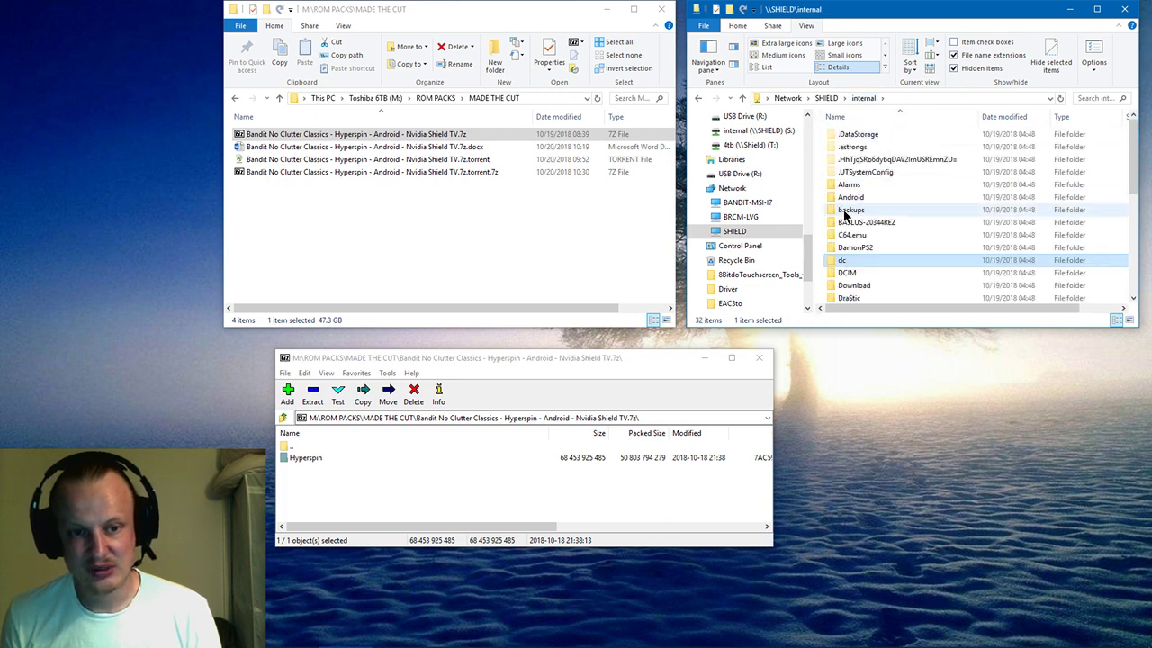
pyautogui.doubleClick(850, 261)
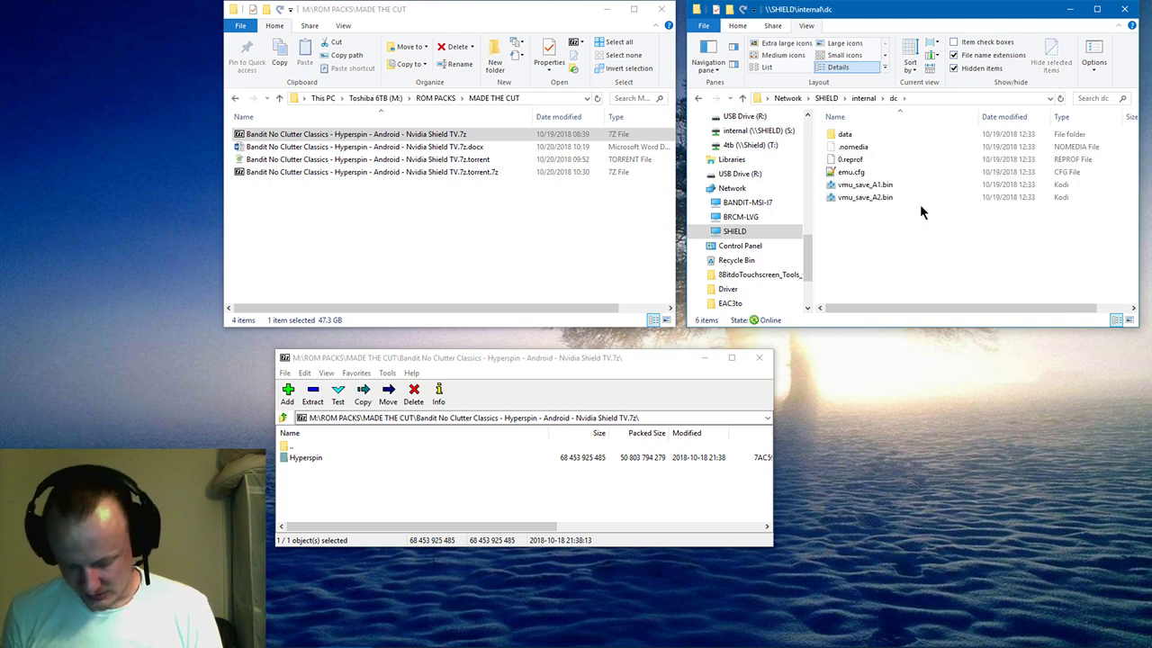